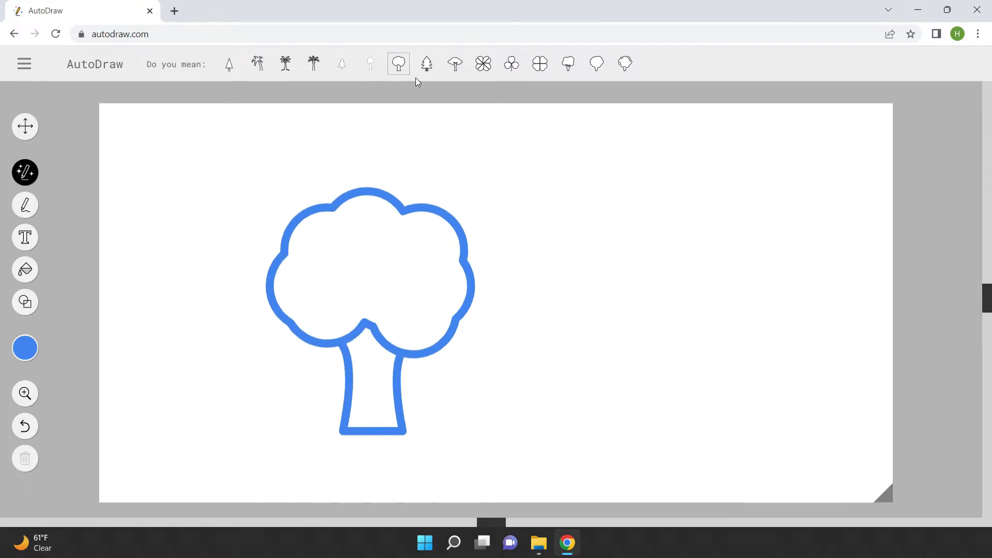
# Swap the round tree for a pine tree, then replace it with a palm tree
pyautogui.click(430, 69)
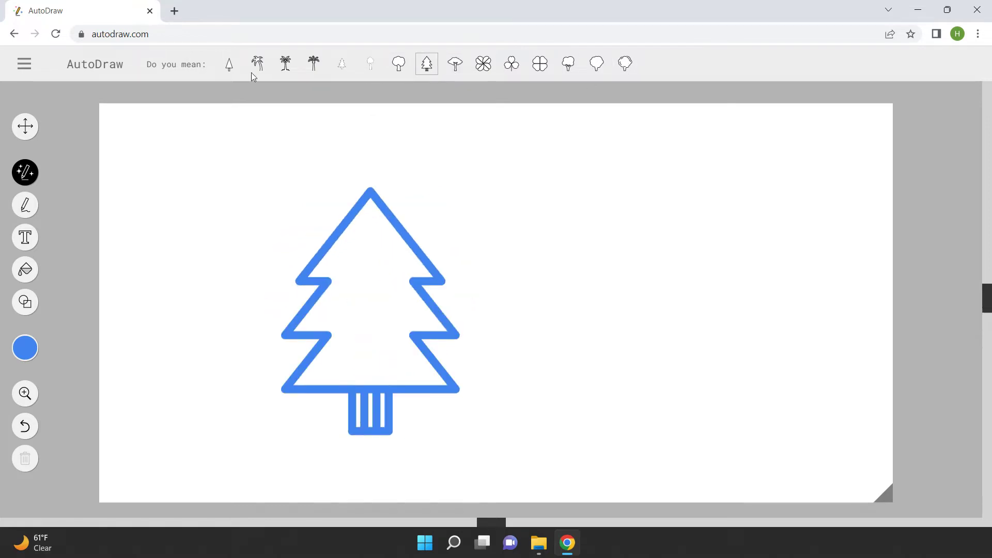
pyautogui.click(285, 63)
# Sketch a dinosaur beside the palm and turn it into a brachiosaurus drawing
pyautogui.moveTo(470, 332)
pyautogui.mouseDown()
pyautogui.moveTo(644, 224)
pyautogui.moveTo(666, 283)
pyautogui.moveTo(524, 385)
pyautogui.moveTo(475, 327)
pyautogui.mouseUp()
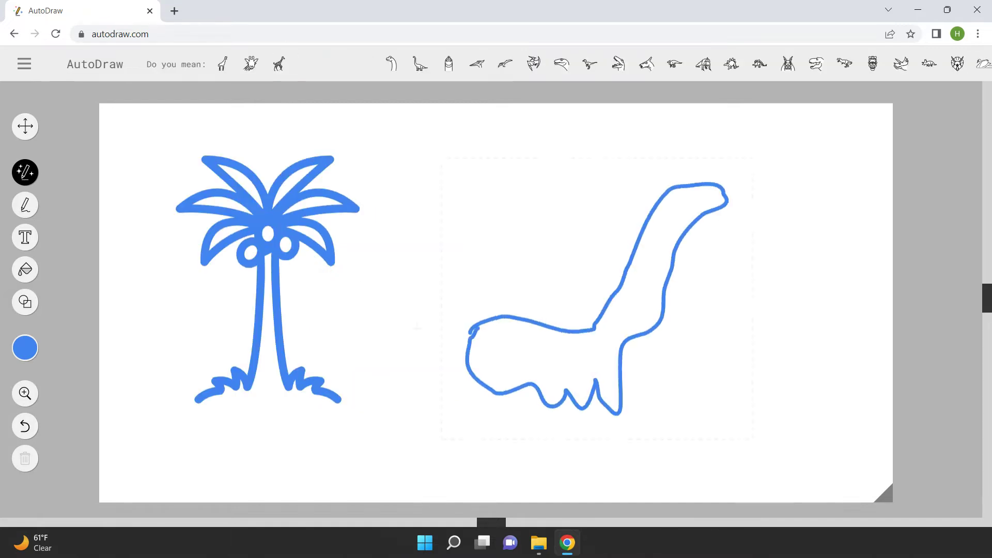
pyautogui.click(222, 63)
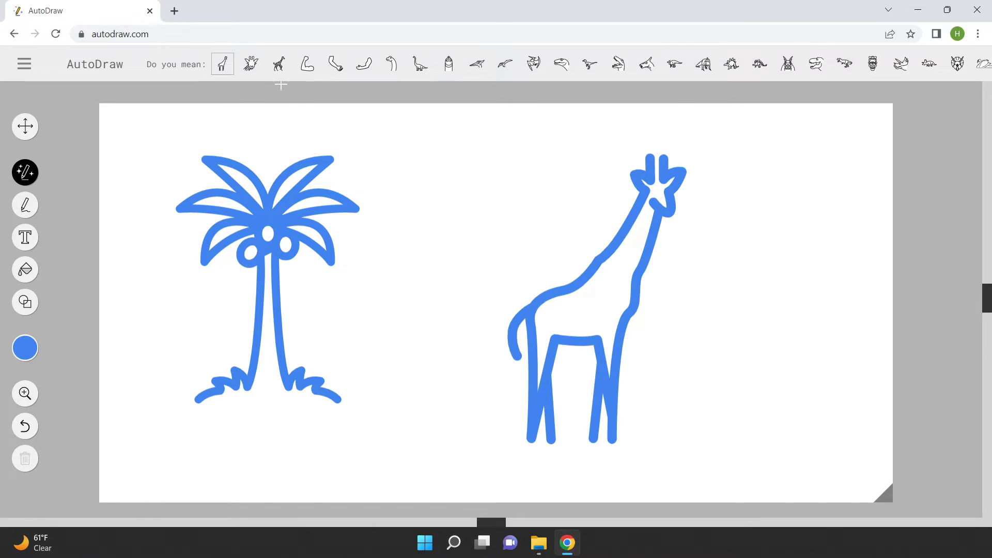
pyautogui.click(420, 64)
# Colour the brachiosaurus red and fill it solid
pyautogui.click(25, 348)
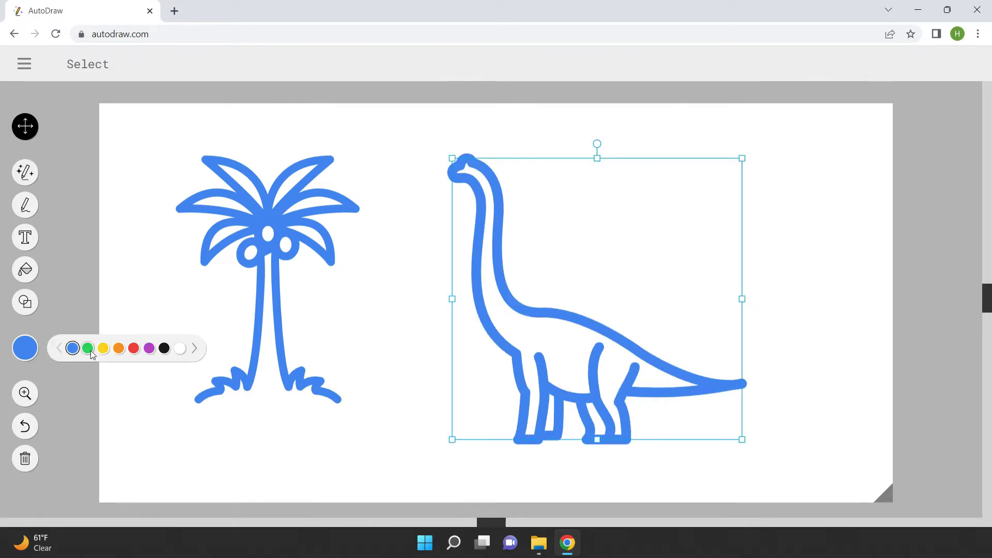
pyautogui.click(134, 350)
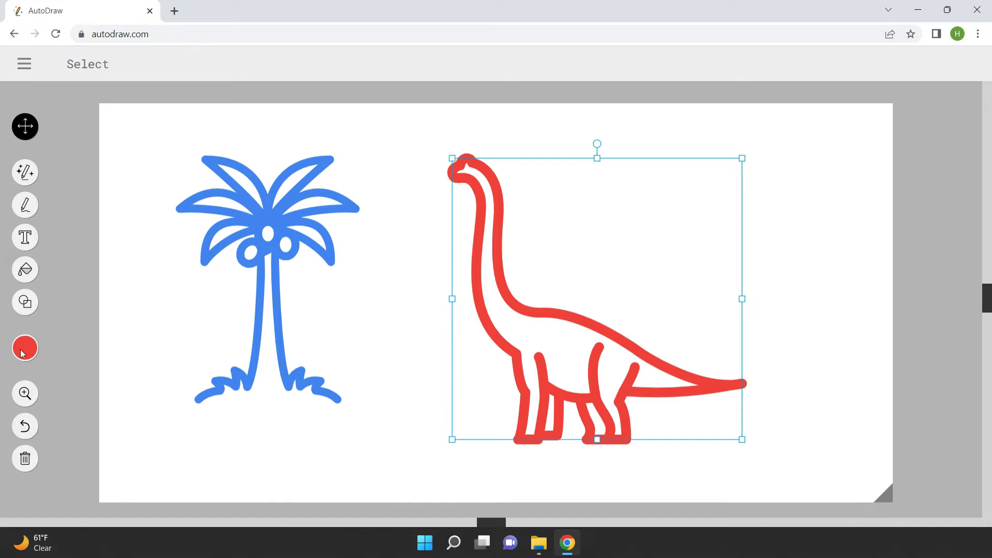
pyautogui.click(25, 269)
# Download the AutoDraw drawing as an image from the side menu
pyautogui.click(24, 64)
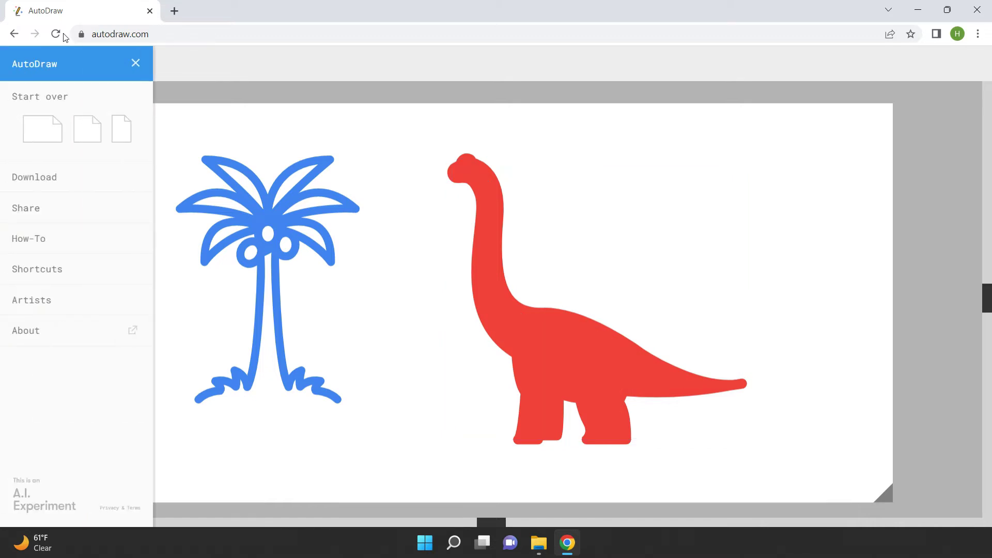
pyautogui.click(53, 179)
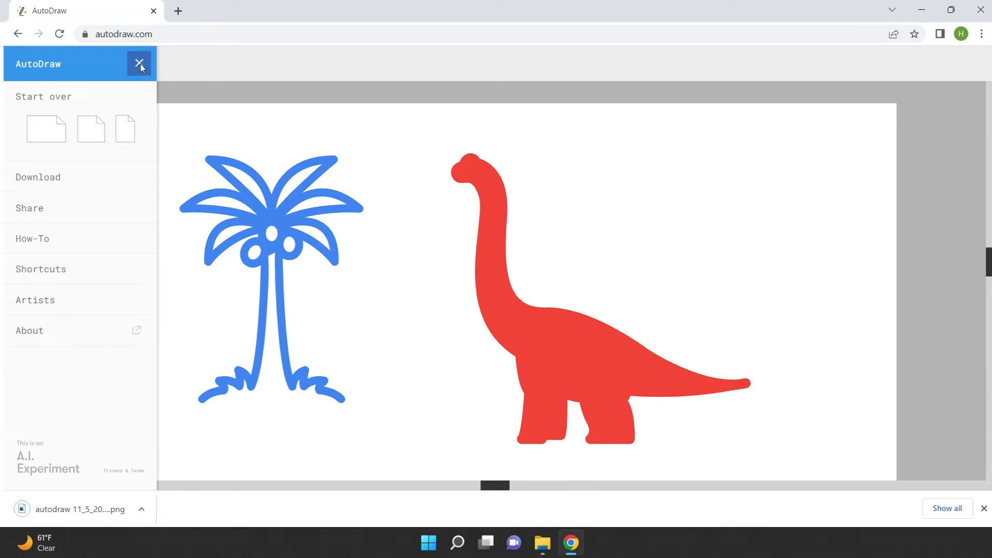
pyautogui.click(140, 65)
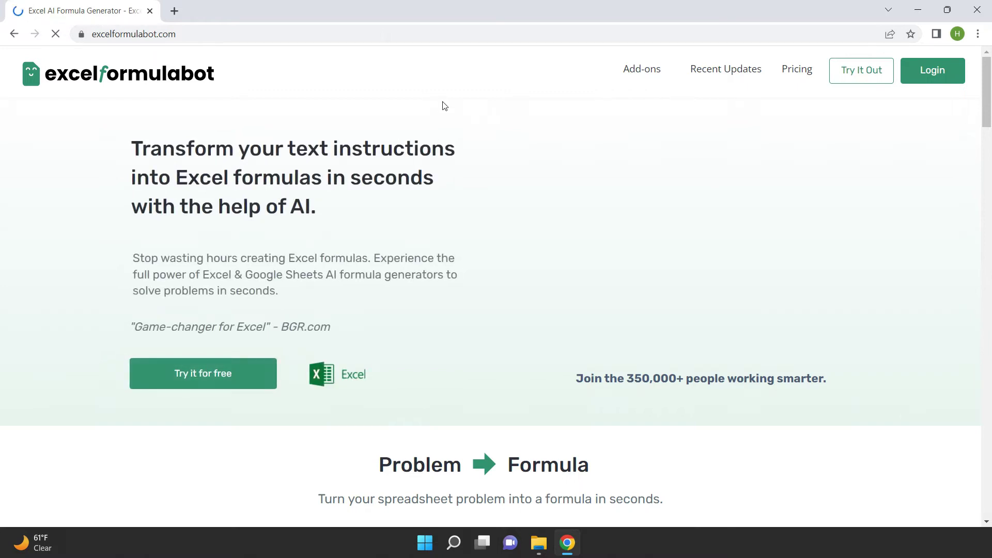
# Log in to Excel Formula Bot with the account credentials and choose Excel
pyautogui.click(943, 77)
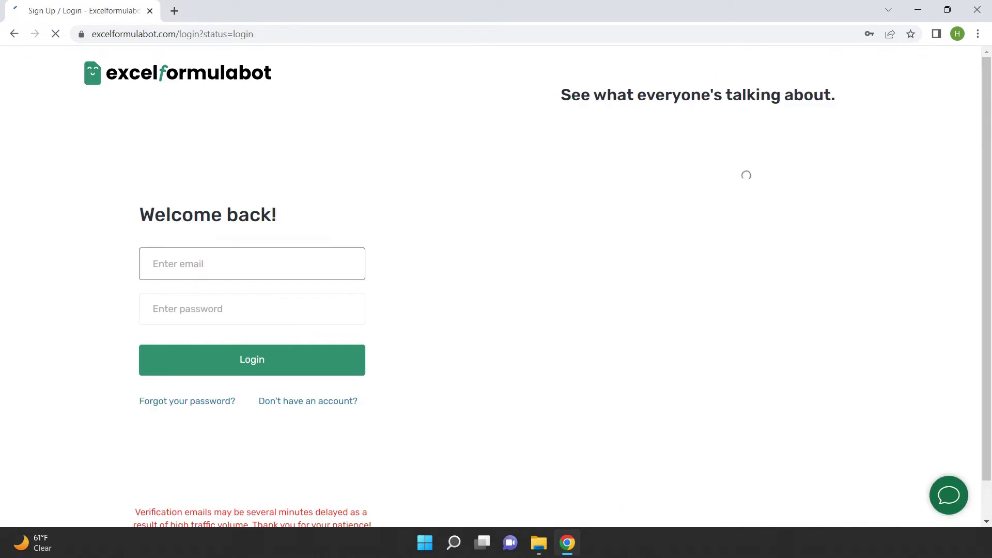
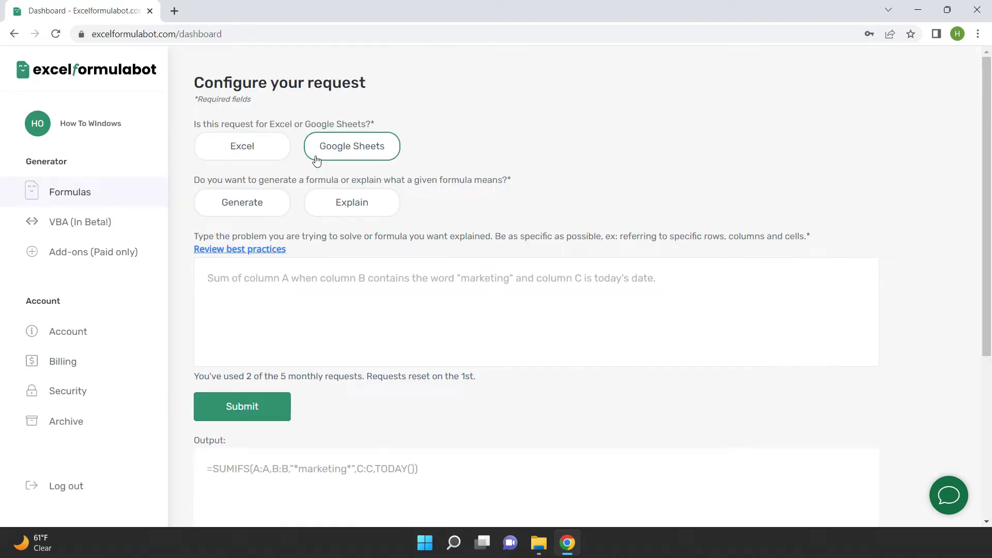
pyautogui.click(266, 153)
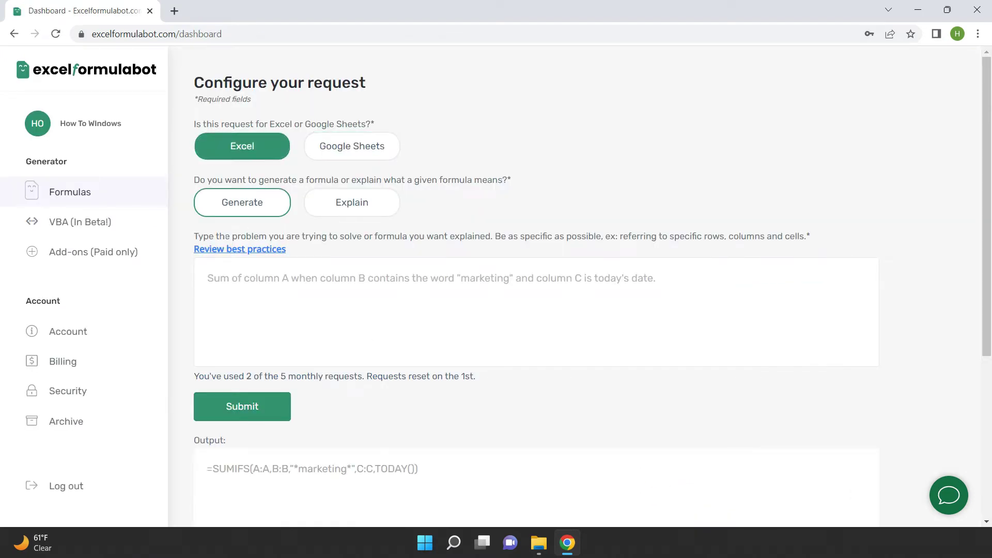
# Request a sum of C1+D1 if A1>B1, else C1+E1, and select =IF(A1>B1,C1+D1,C1+E1)
pyautogui.click(233, 206)
pyautogui.click(208, 278)
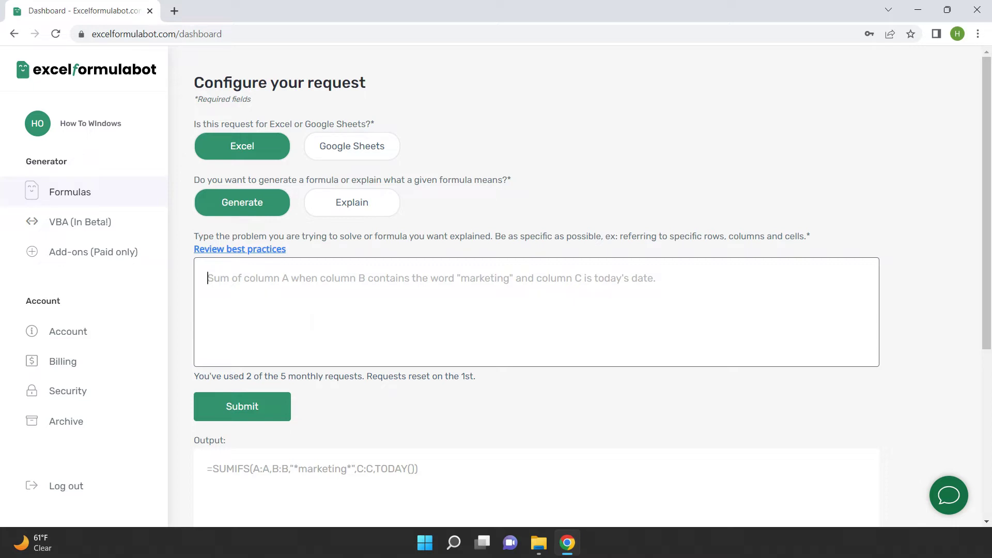
pyautogui.write('Show sum')
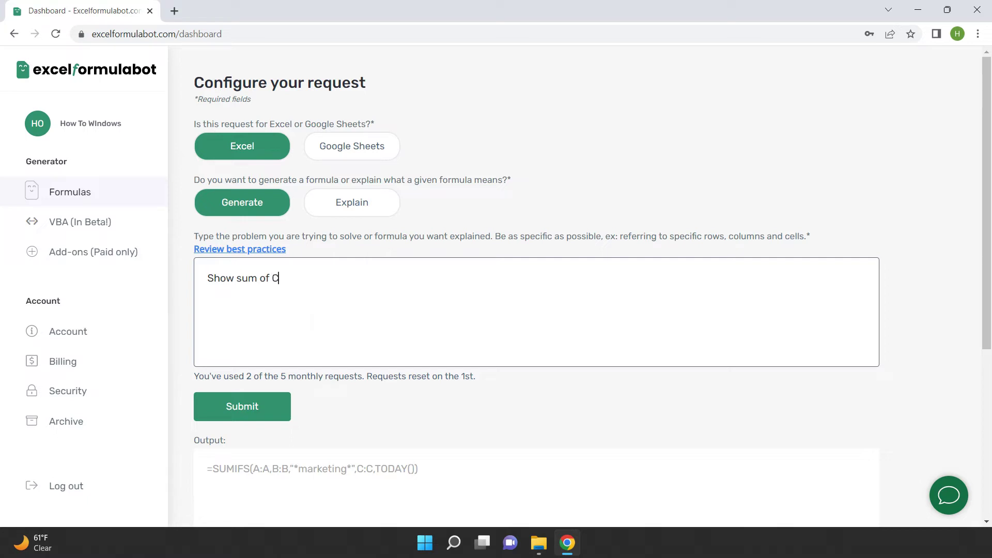
pyautogui.write('of C1 and D1 if A1 is greater than B1, otherwise show ')
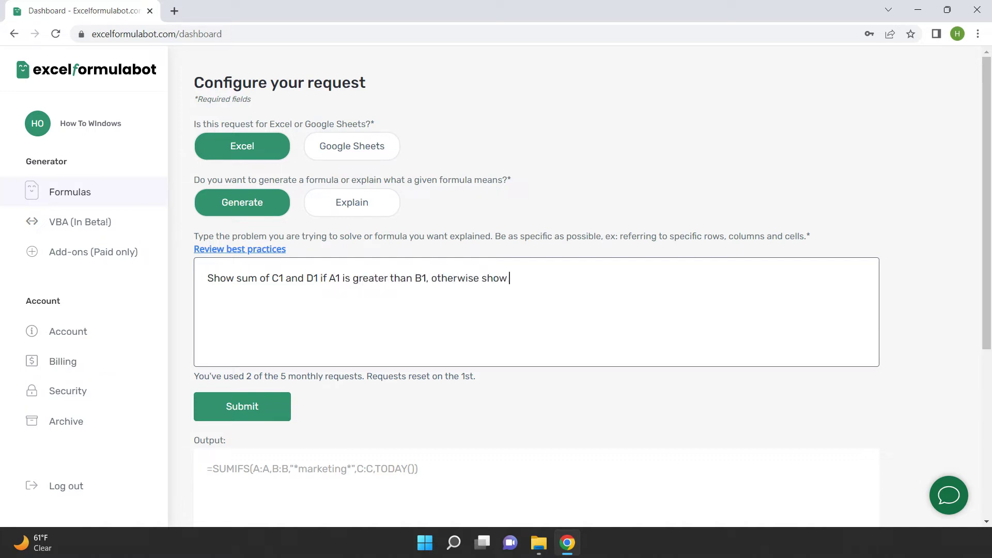
pyautogui.write('sum of C1 and E1')
pyautogui.press('Tab')
pyautogui.press('Return')
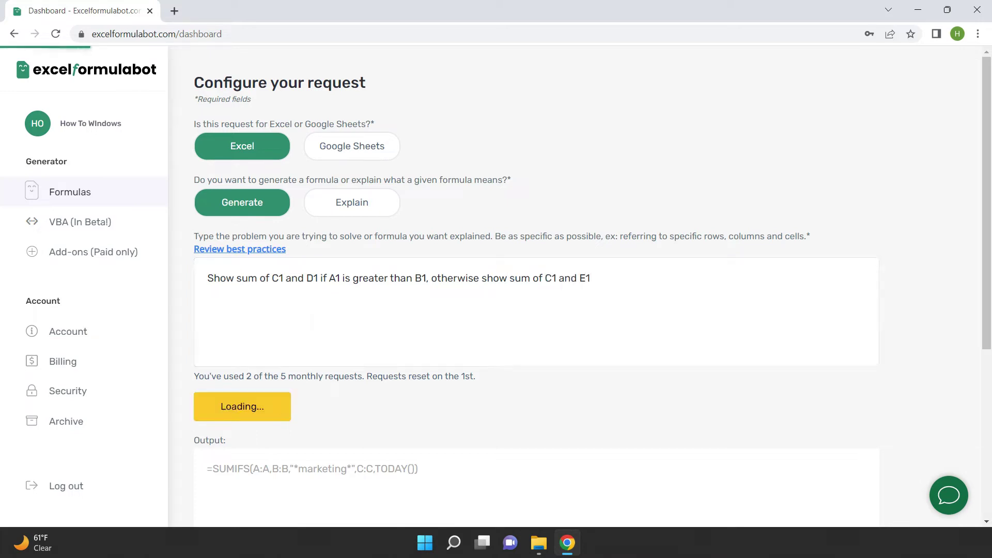
pyautogui.scroll(-1, 347, 437)
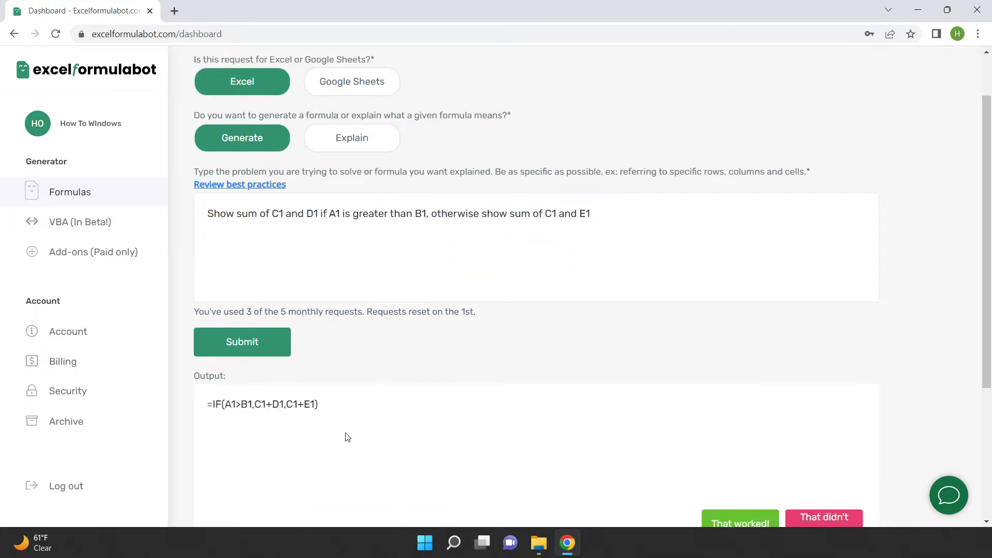
pyautogui.moveTo(312, 411); pyautogui.dragTo(200, 411)
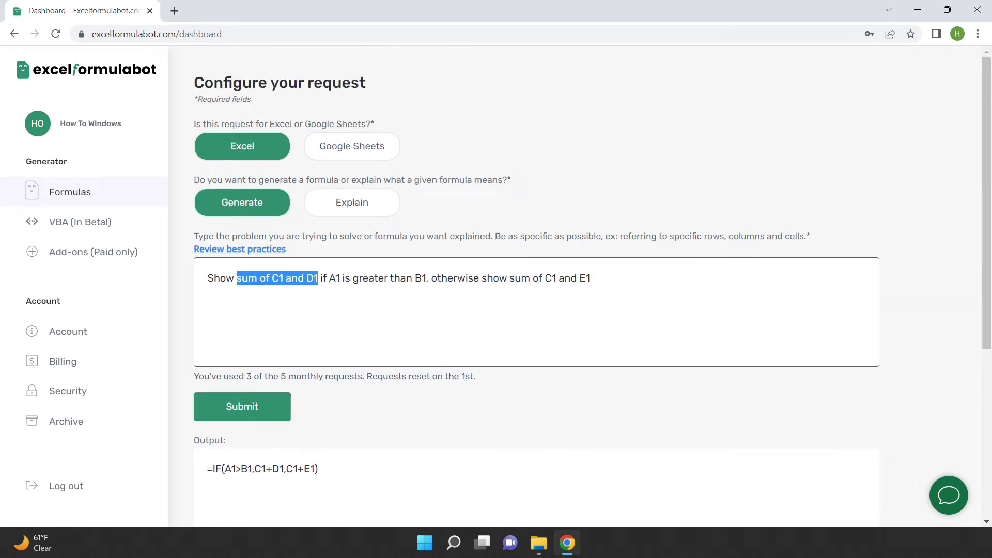
# Reword the request to today's or yesterday's date, getting =IF(A1>B1,TODAY(),TODAY()-1)
pyautogui.write('date of today')
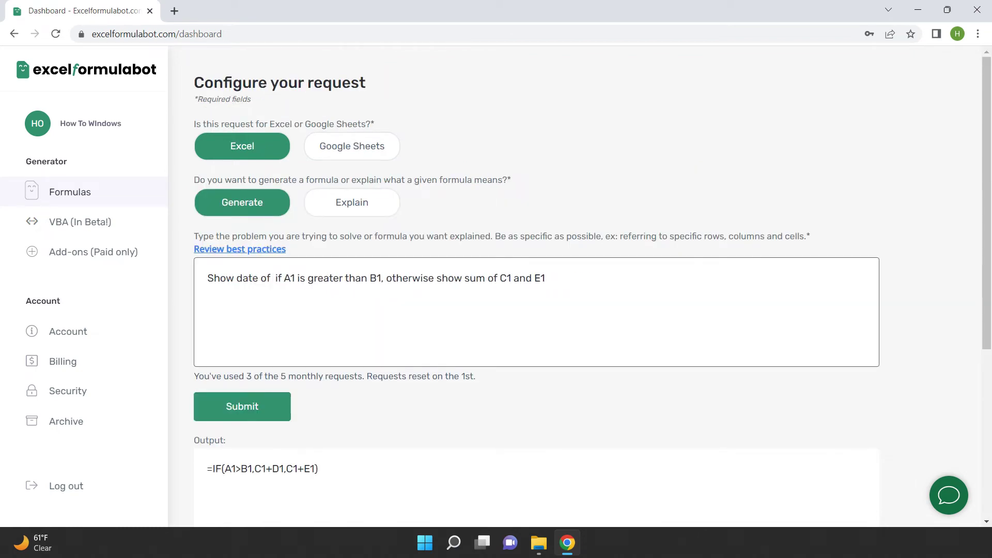
pyautogui.hotkey('shift', 'End')
pyautogui.write('date of yesterday')
pyautogui.click(274, 403)
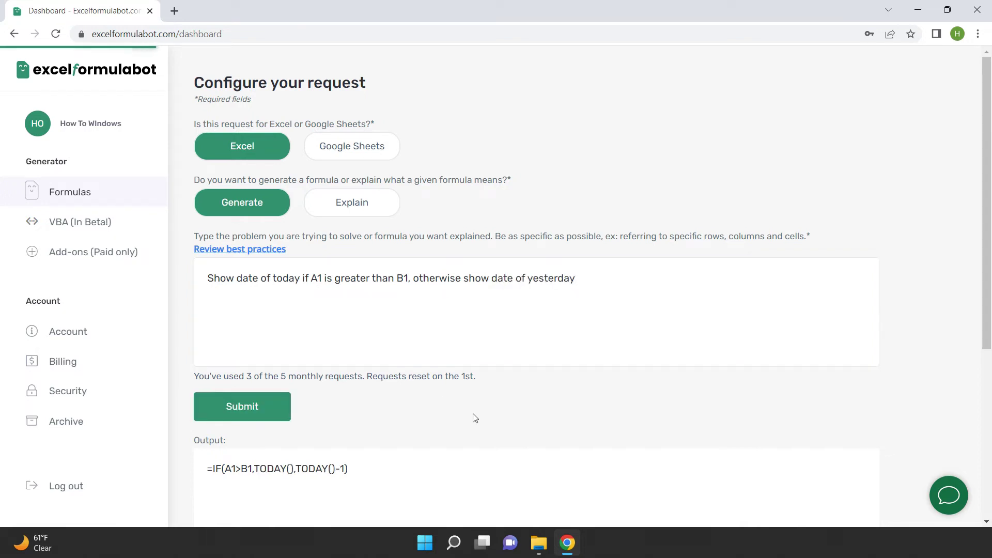
pyautogui.scroll(-1, 465, 421)
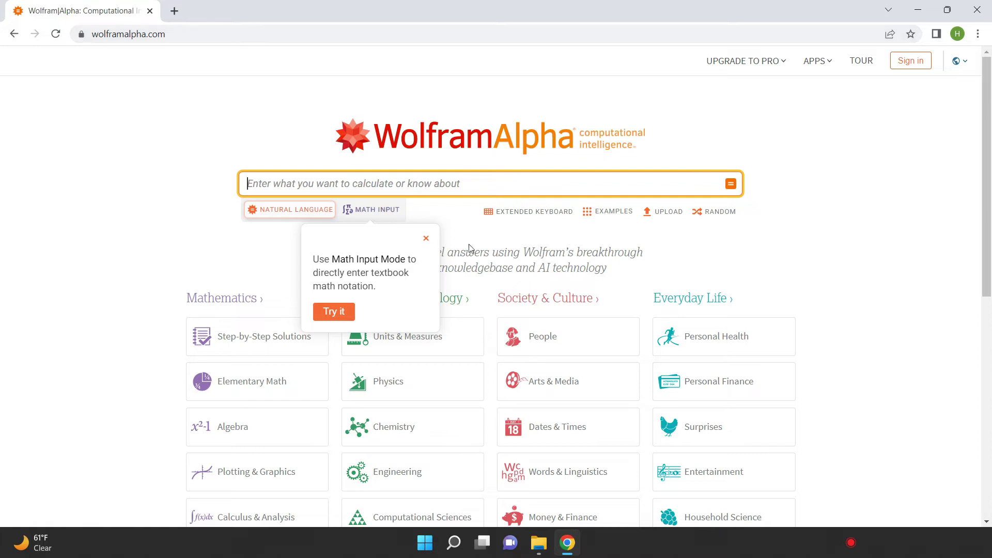
# Search 'United states vs canada' and scroll through the comparison results
pyautogui.click(426, 238)
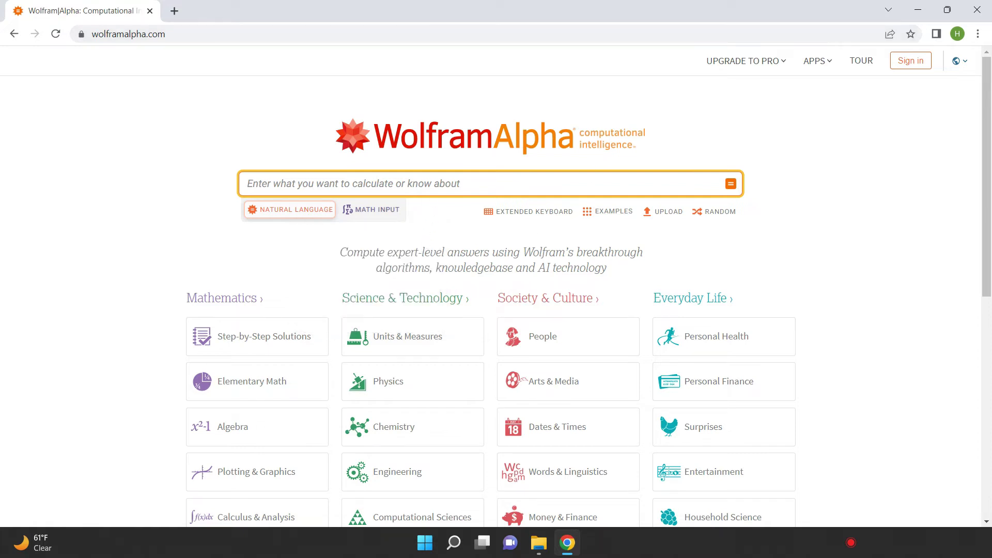
pyautogui.write('United ')
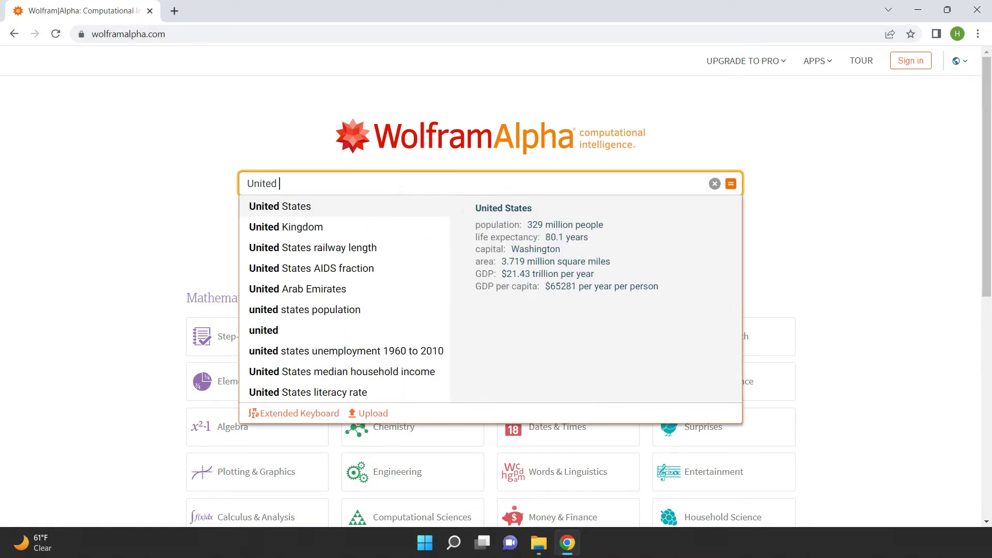
pyautogui.write('states vs canada')
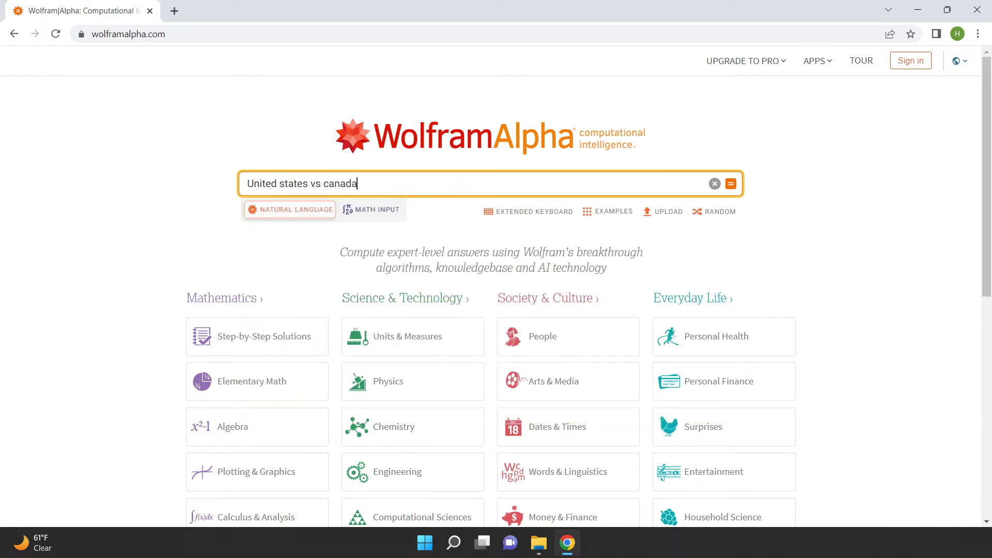
pyautogui.press('Return')
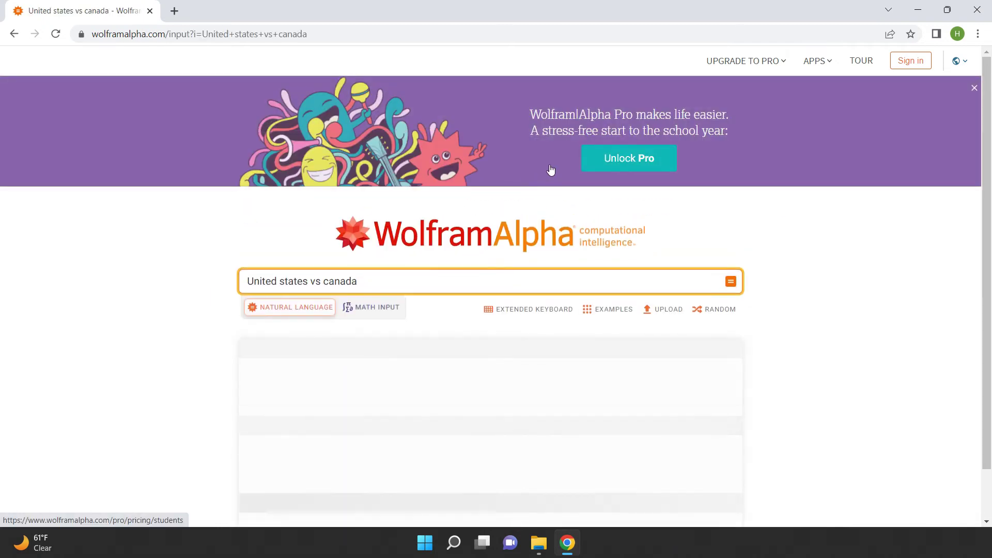
pyautogui.scroll(-4, 832, 222)
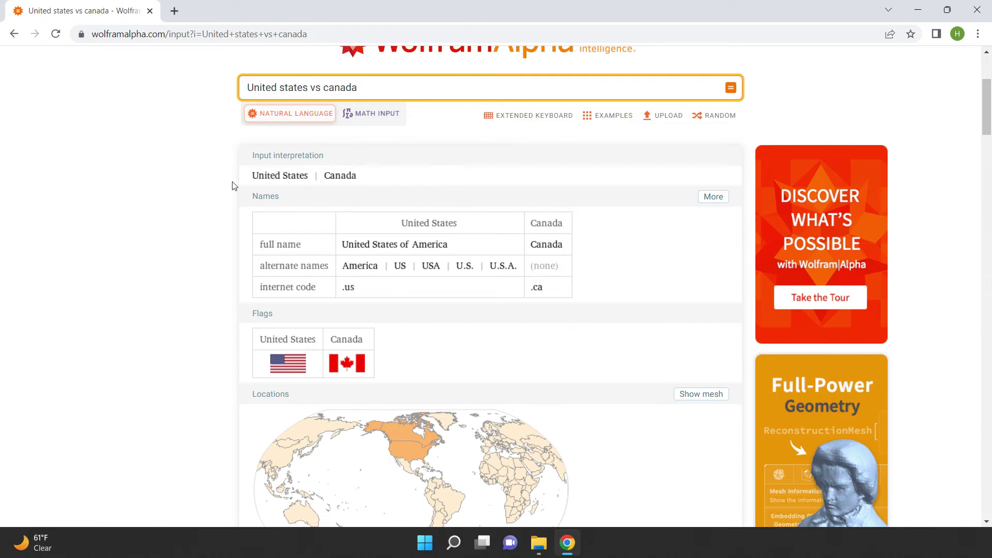
pyautogui.scroll(-5, 200, 243)
pyautogui.scroll(-10, 665, 308)
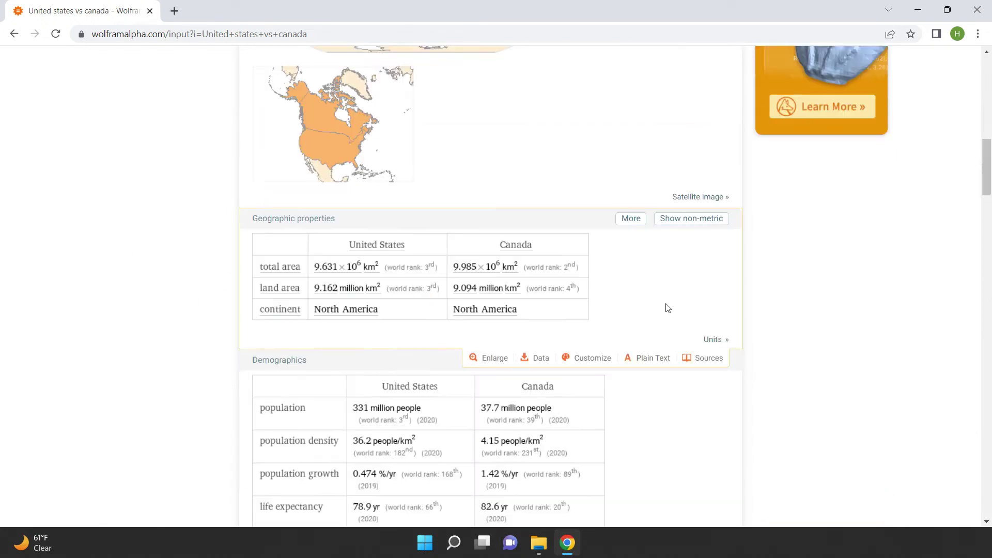
pyautogui.scroll(-5, 708, 219)
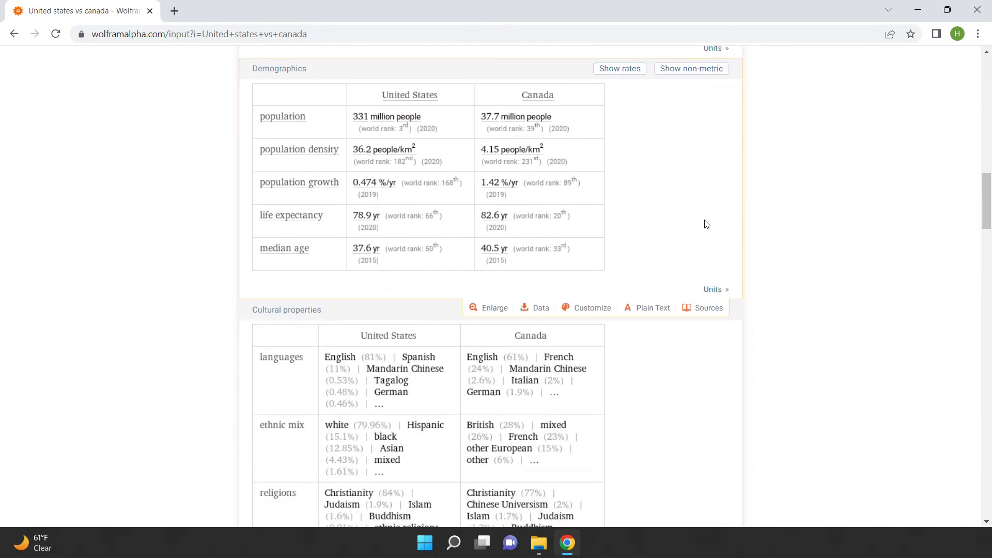
pyautogui.scroll(-13, 696, 232)
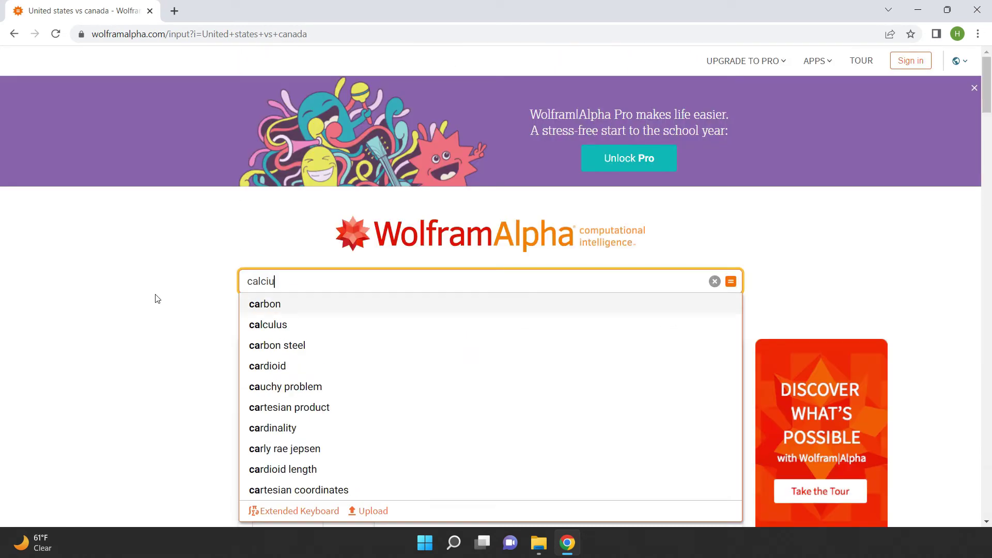
pyautogui.write('ium')
pyautogui.press('Return')
pyautogui.scroll(-6, 159, 300)
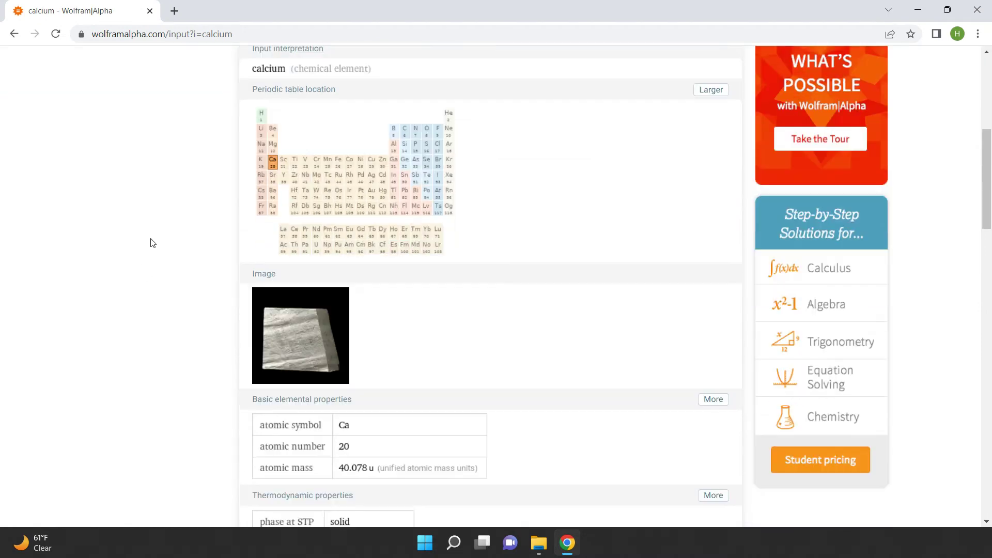
pyautogui.scroll(-8, 126, 351)
pyautogui.scroll(-18, 125, 354)
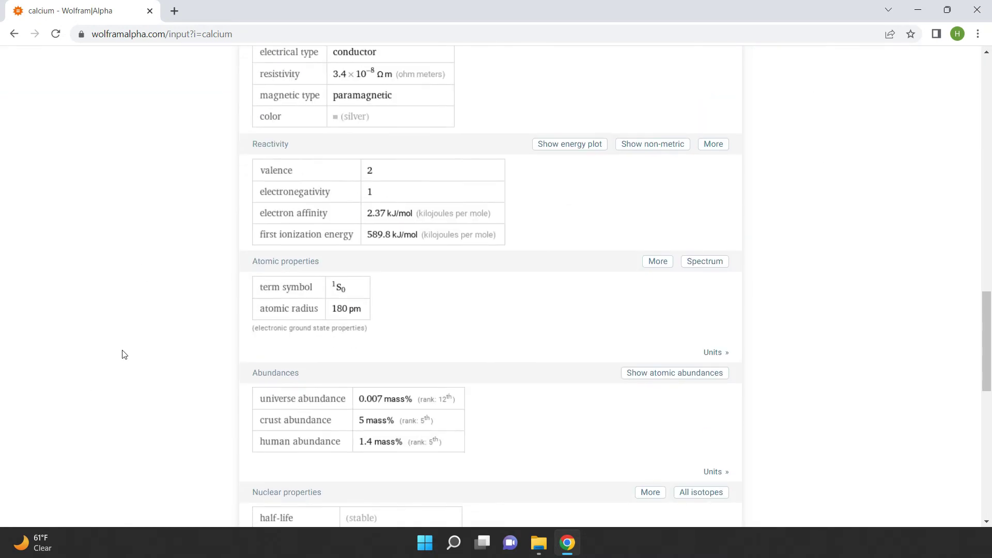
pyautogui.scroll(7, 124, 356)
pyautogui.write('integrate 9x^6 + 5x^2 + 2x + 1')
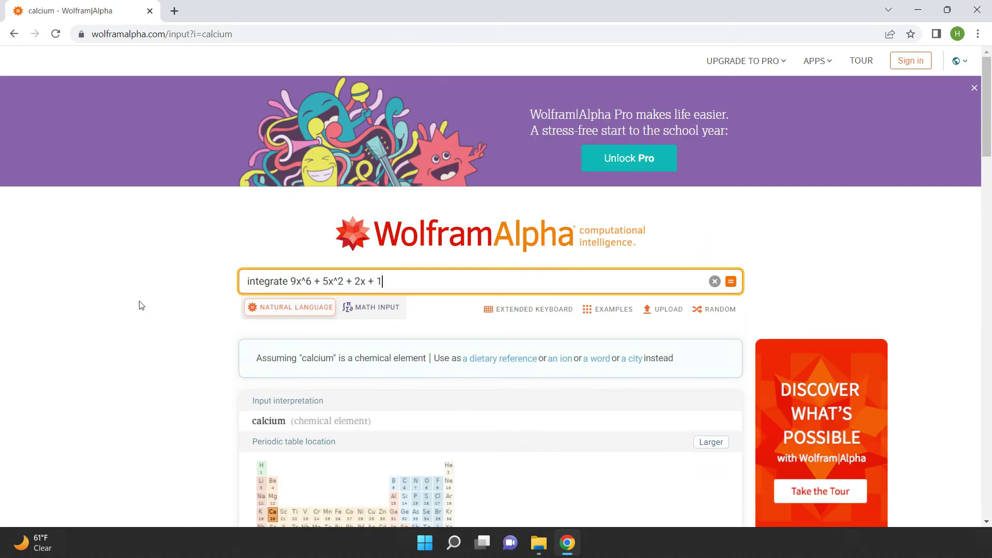
# Integrate 9x^6 + 5x^2 + 2x + 1, then change the query to 'graph of' and view its plots
pyautogui.press('Return')
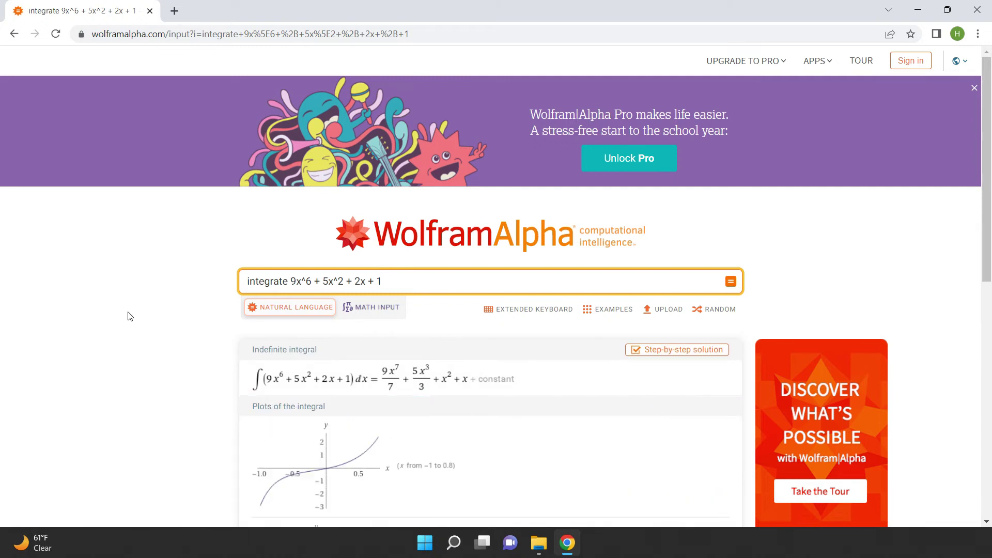
pyautogui.moveTo(287, 282); pyautogui.dragTo(185, 283)
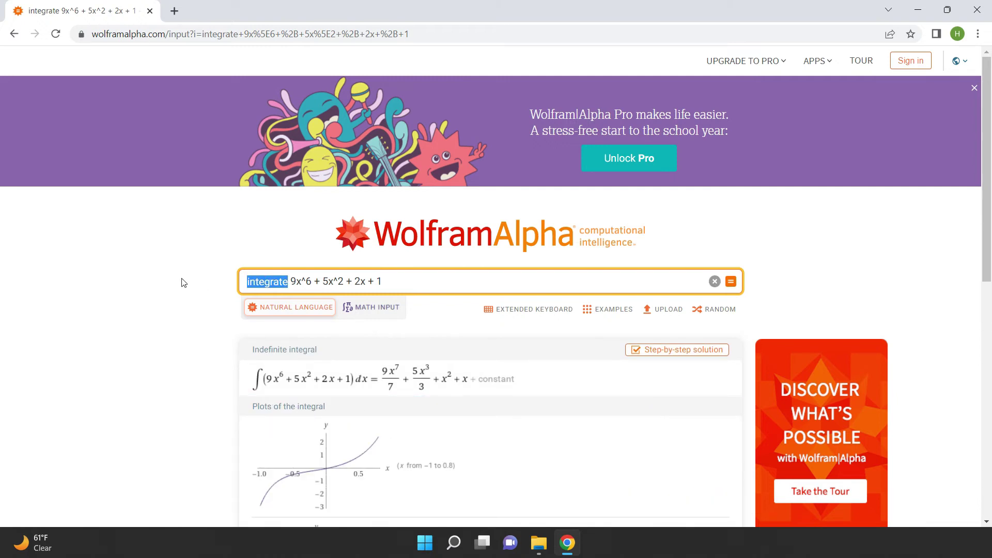
pyautogui.write('graph of')
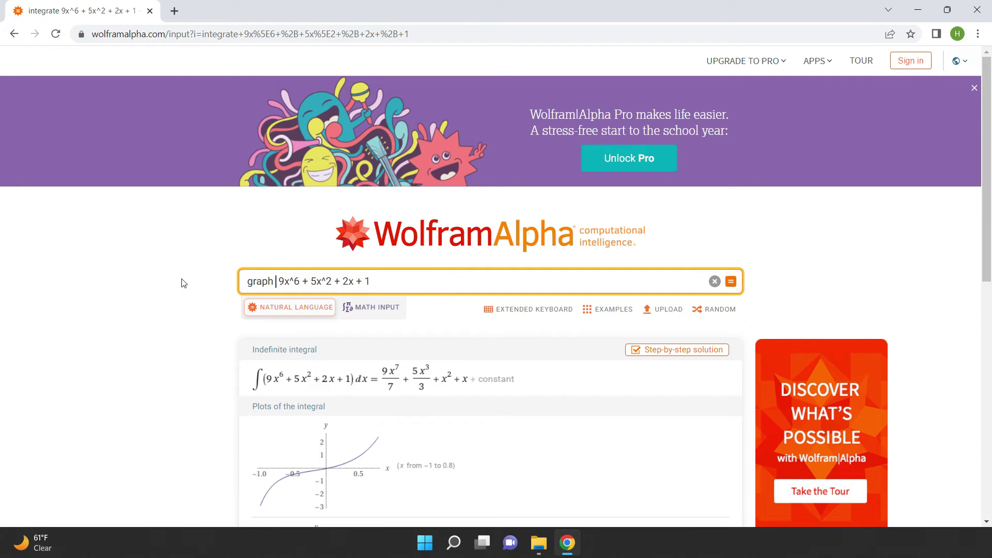
pyautogui.press('Return')
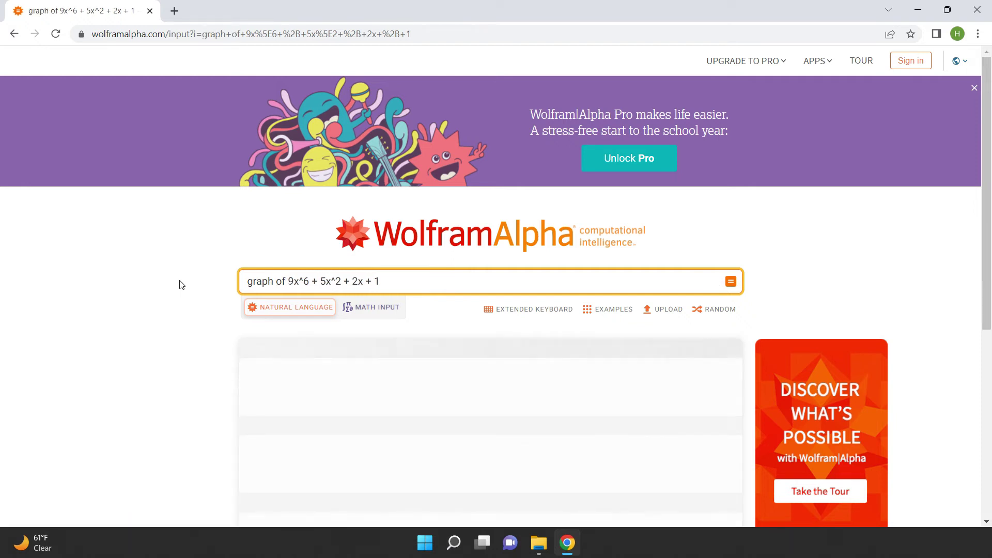
pyautogui.scroll(-1, 155, 295)
pyautogui.scroll(-1, 155, 298)
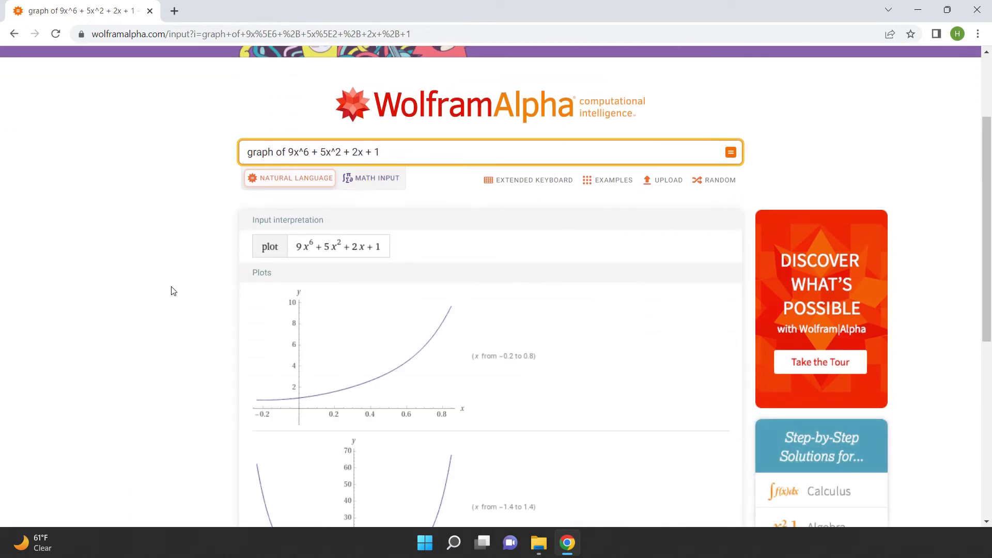
pyautogui.scroll(-2, 169, 290)
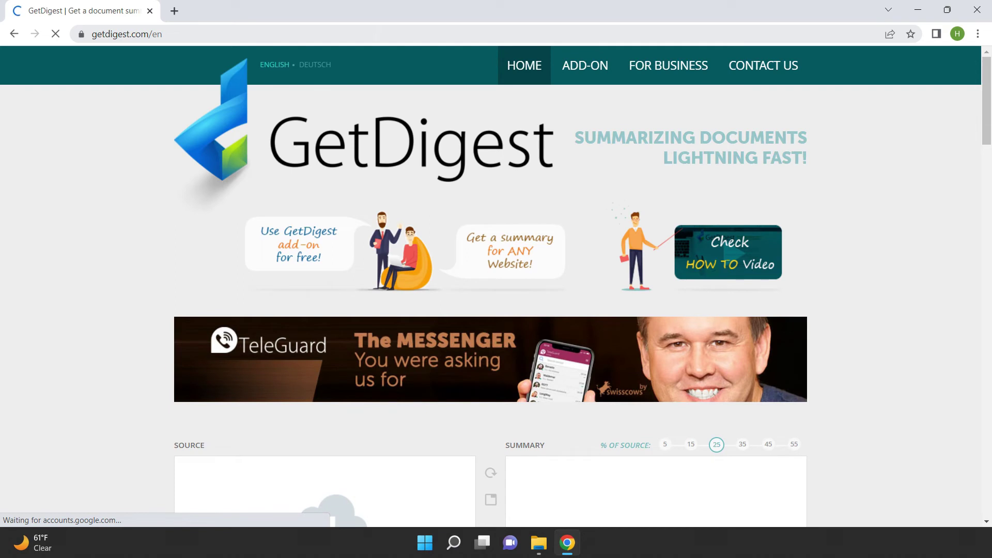
# Paste the violin article into GetDigest's Source box
pyautogui.scroll(-5, 81, 186)
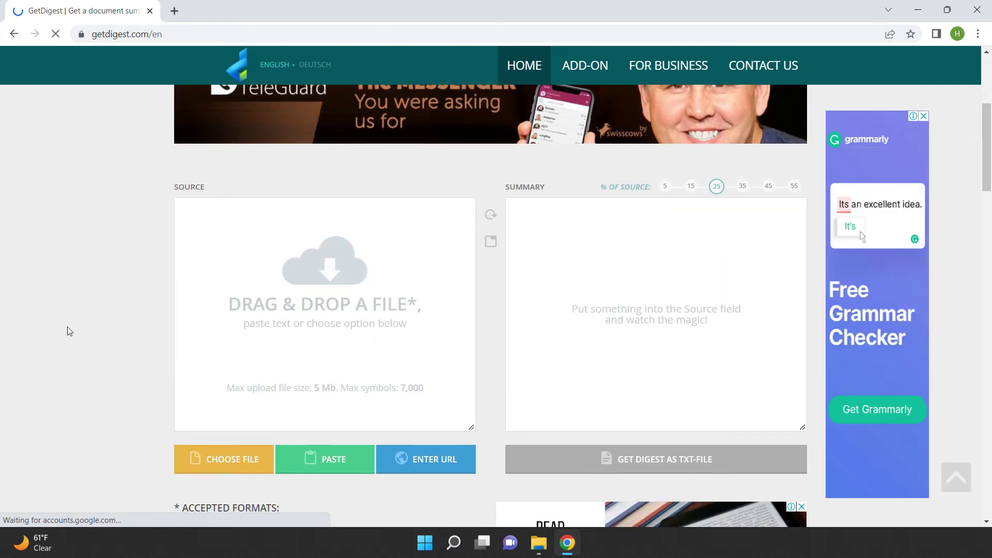
pyautogui.click(302, 277)
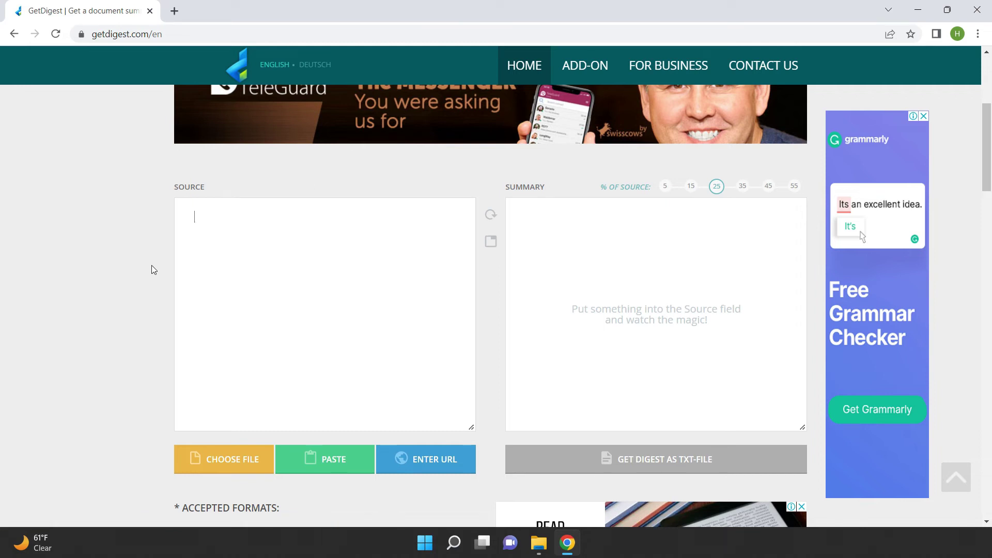
pyautogui.hotkey('ctrl', 'v')
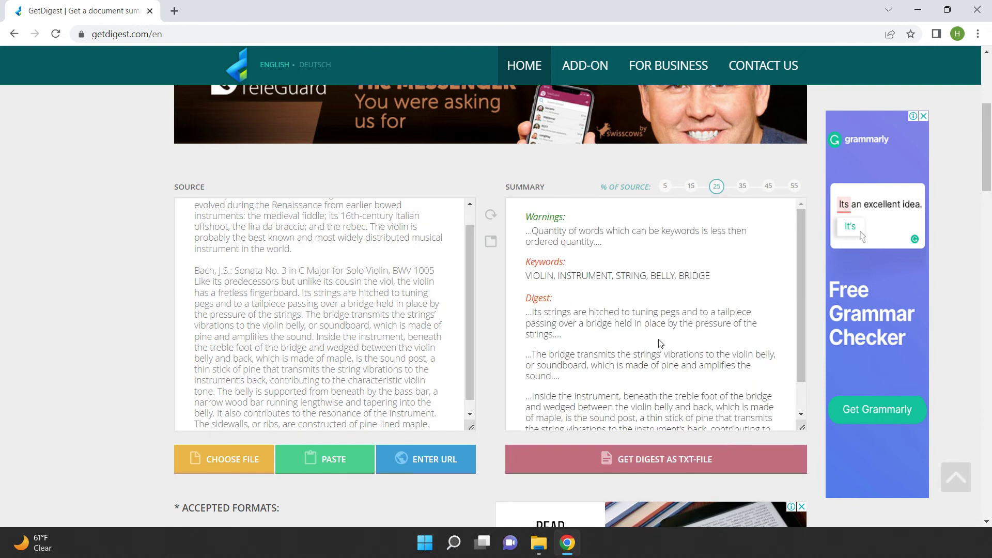
# Lengthen the summary to 35% then 55% of source, then try URL and file upload
pyautogui.click(744, 189)
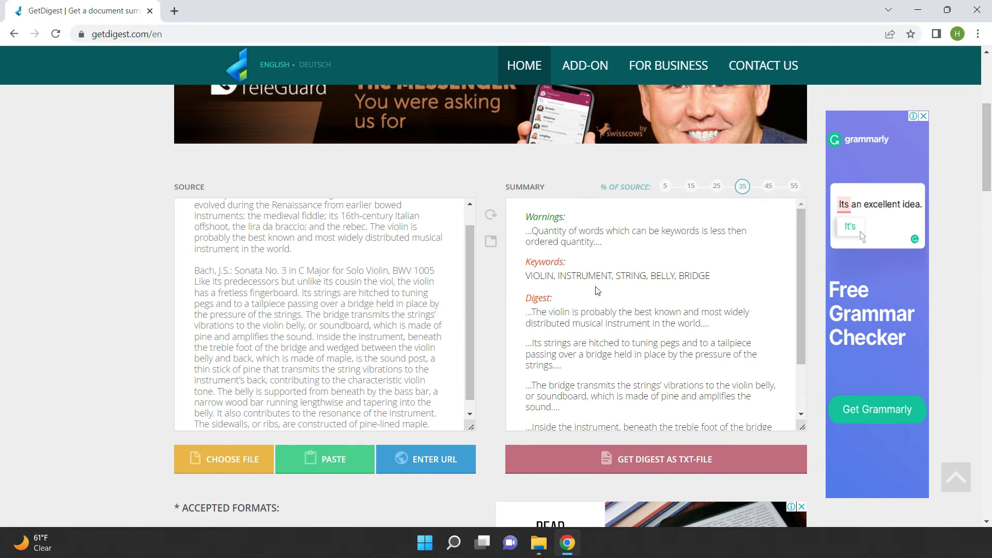
pyautogui.scroll(-1, 598, 290)
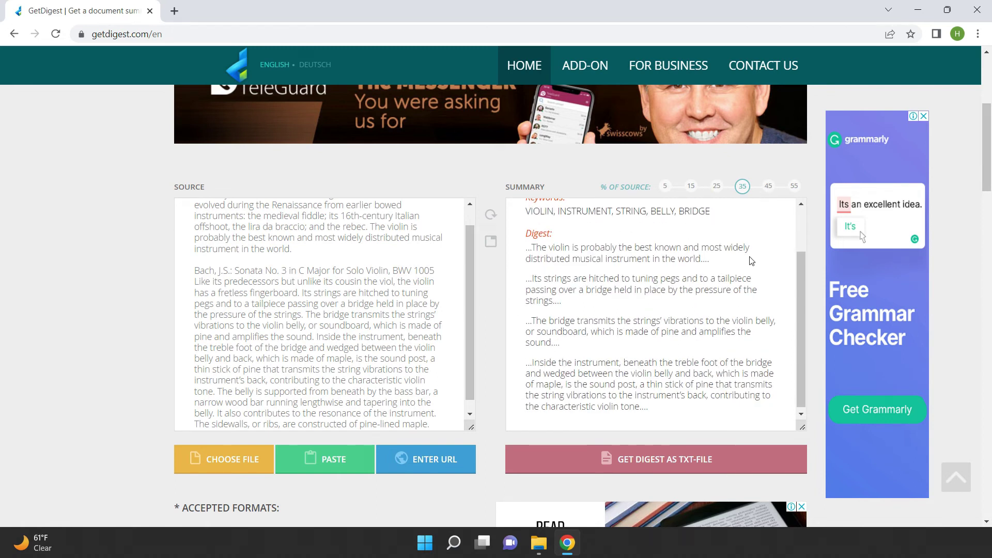
pyautogui.scroll(-1, 775, 306)
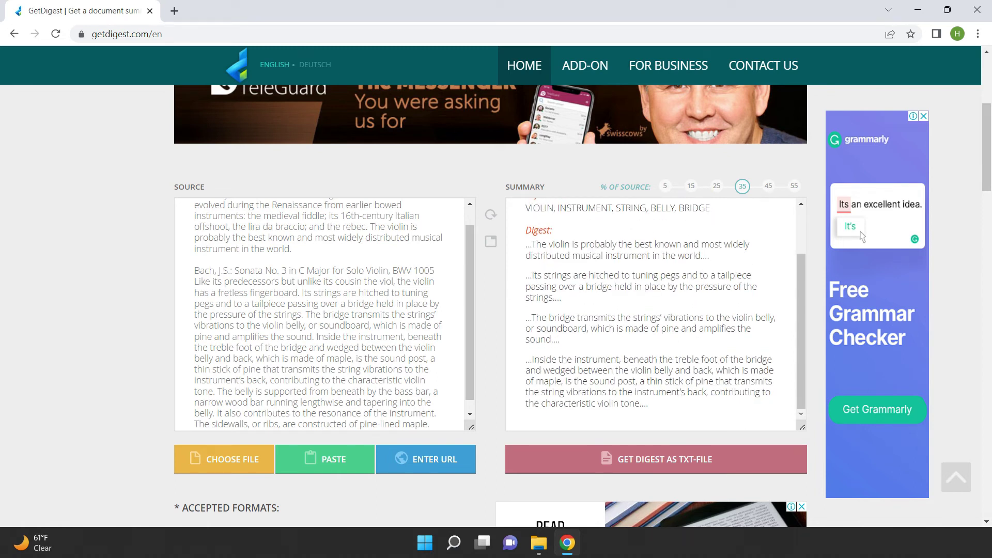
pyautogui.scroll(2, 730, 255)
pyautogui.click(794, 186)
pyautogui.click(423, 459)
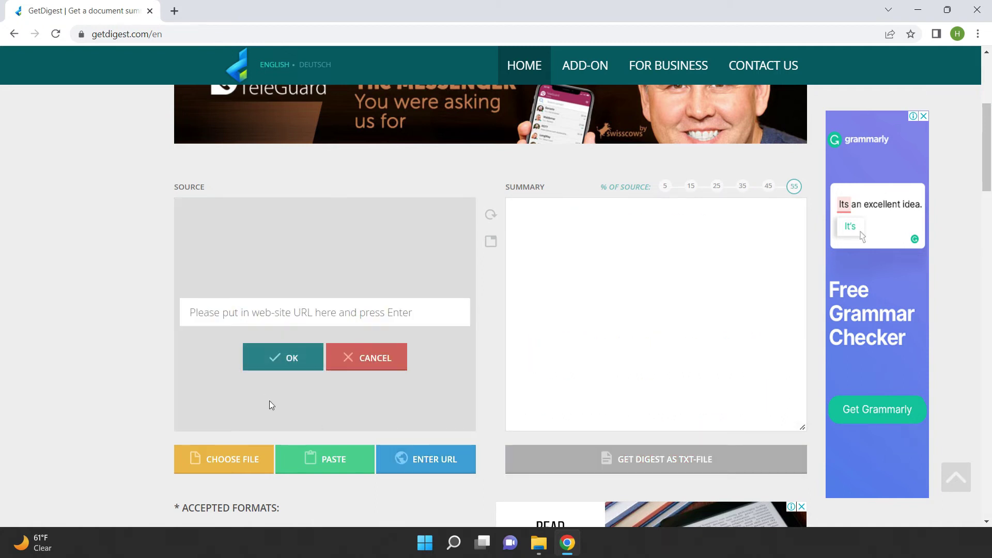
pyautogui.click(226, 467)
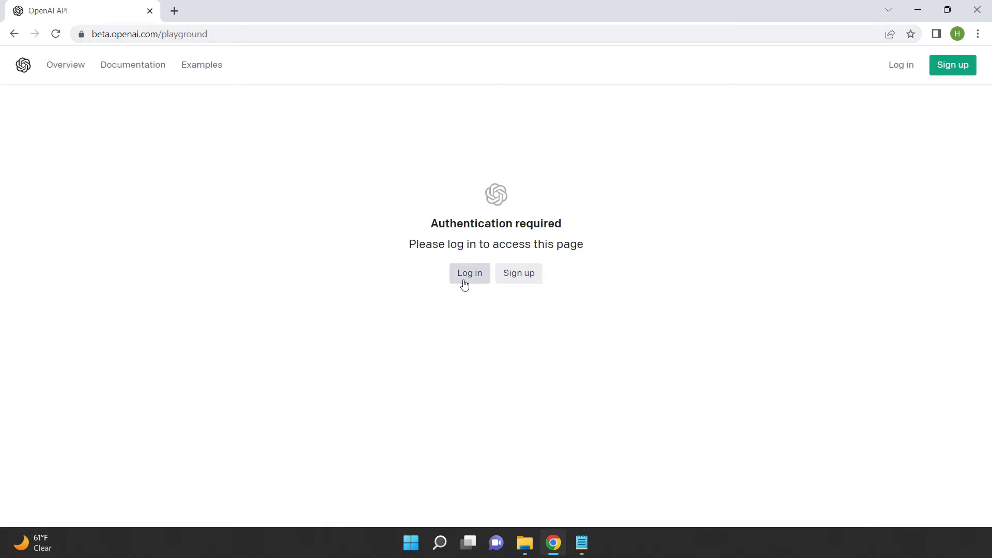
# Sign up with a Google account and submit the first and last name
pyautogui.click(513, 278)
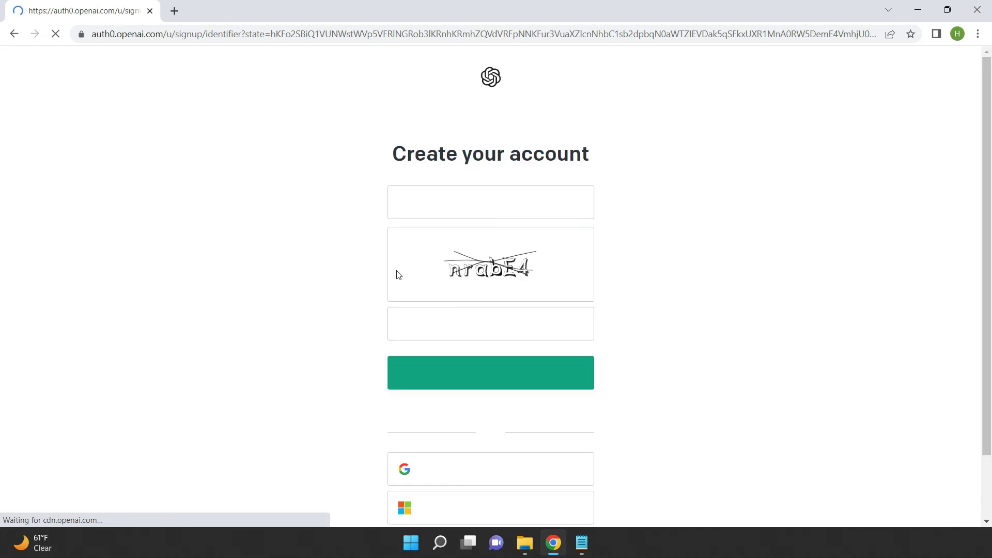
pyautogui.click(487, 474)
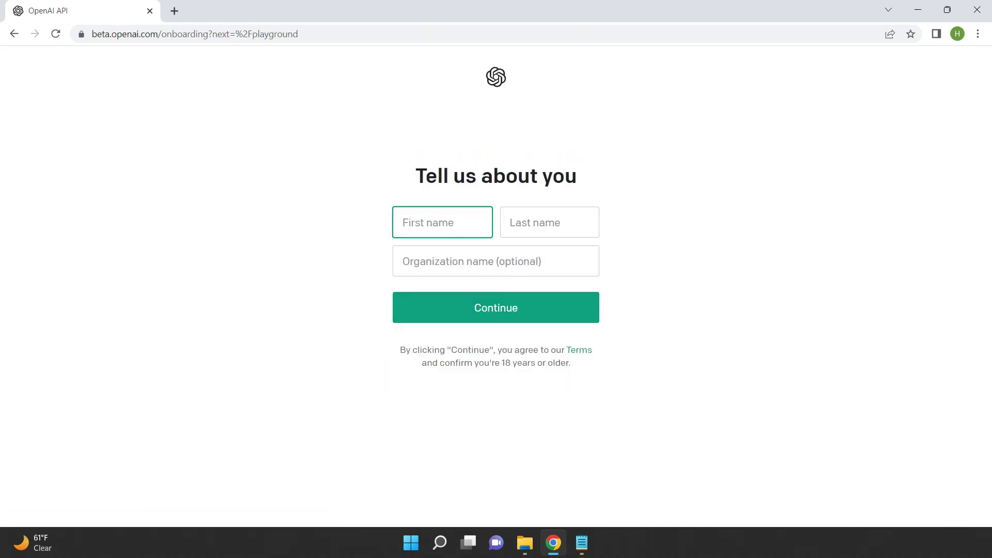
pyautogui.write('How')
pyautogui.press('Tab')
pyautogui.write('Wi')
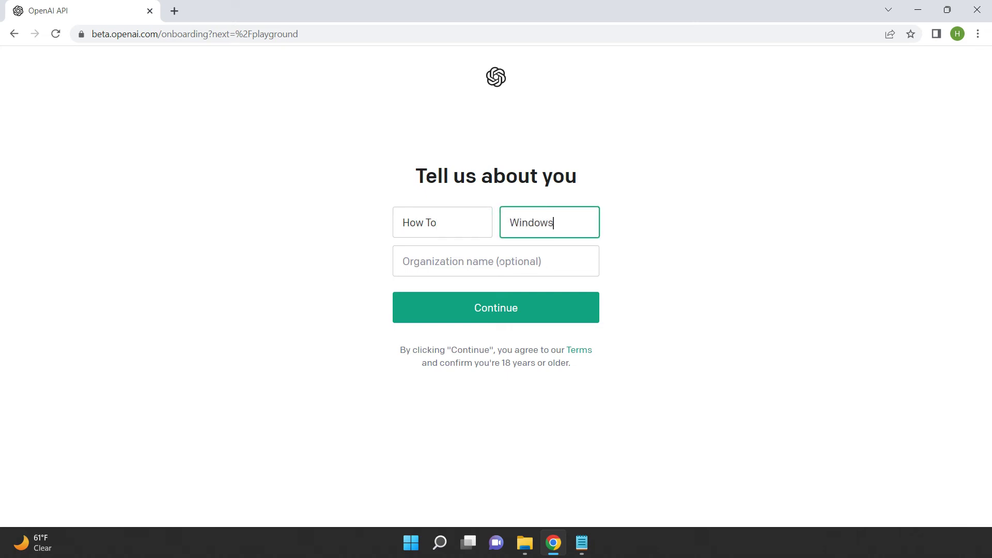
pyautogui.press('Return')
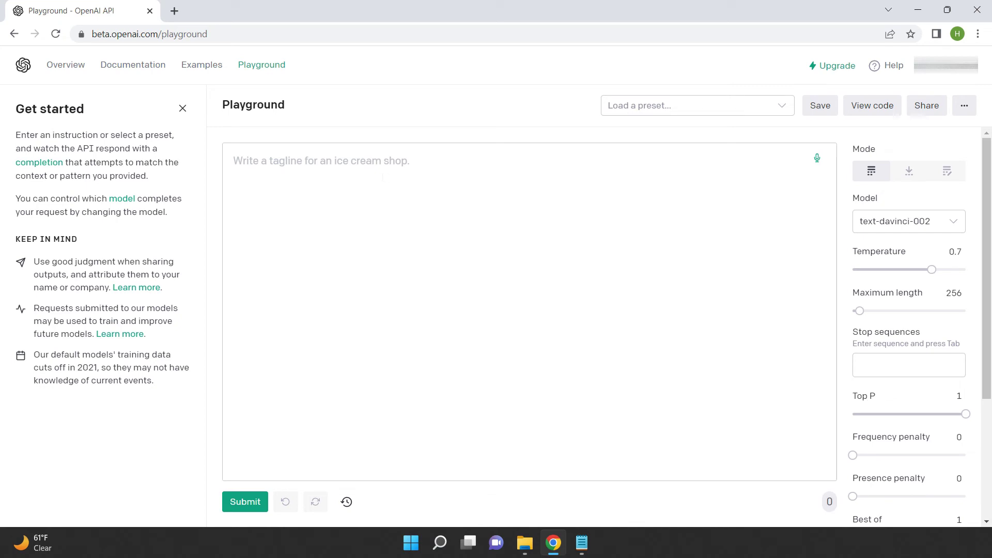
pyautogui.write('Write andinreoduction about violin')
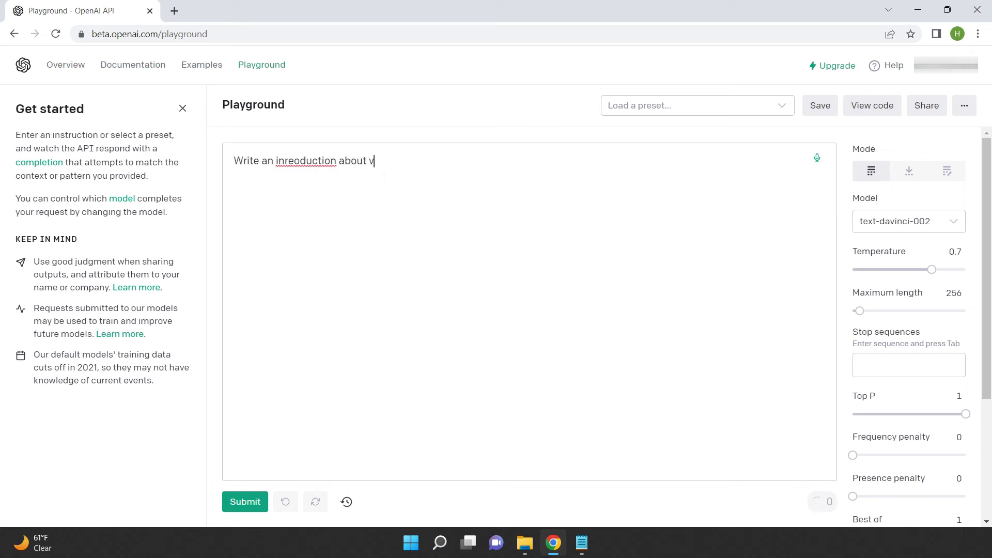
pyautogui.rightClick(309, 162)
pyautogui.click(341, 169)
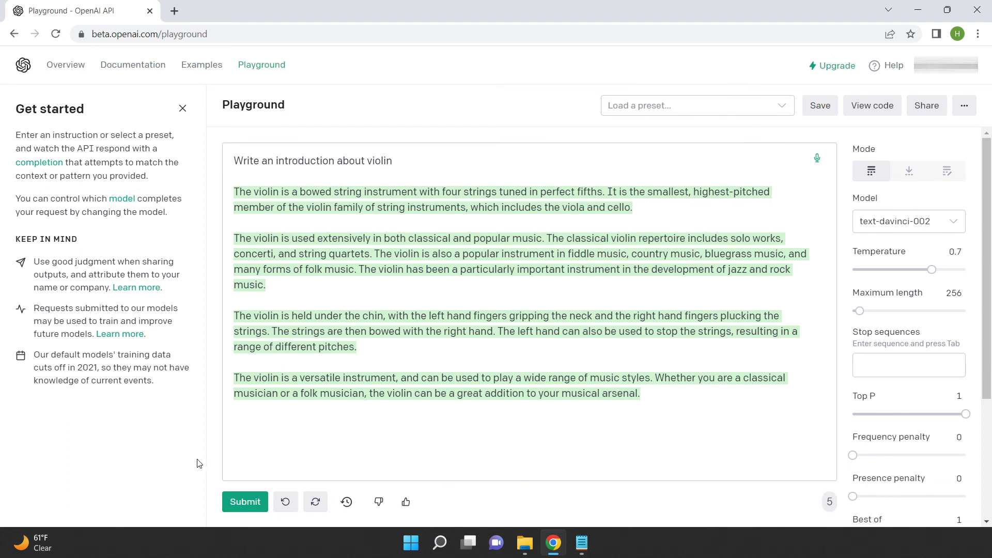
pyautogui.hotkey('ctrl', 'a')
pyautogui.press('BackSpace')
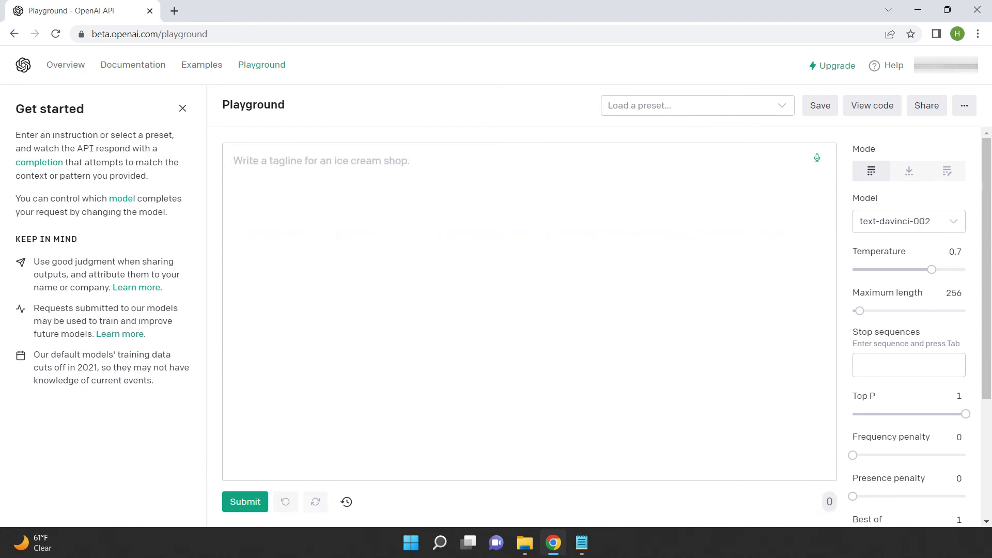
# Enter the prompt 'Write a title for a article about violin' and generate a completion
pyautogui.write('W')
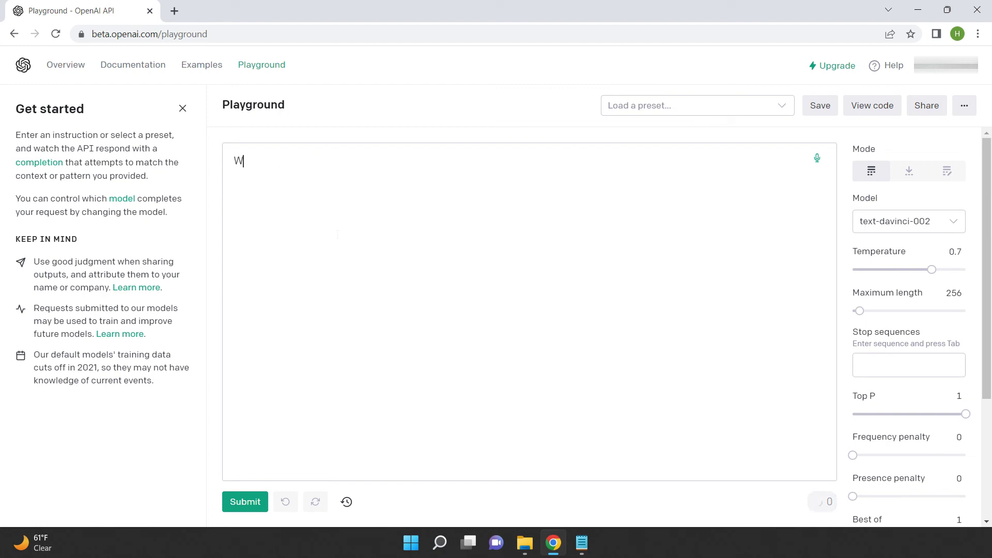
pyautogui.write('rite an title for a article about v')
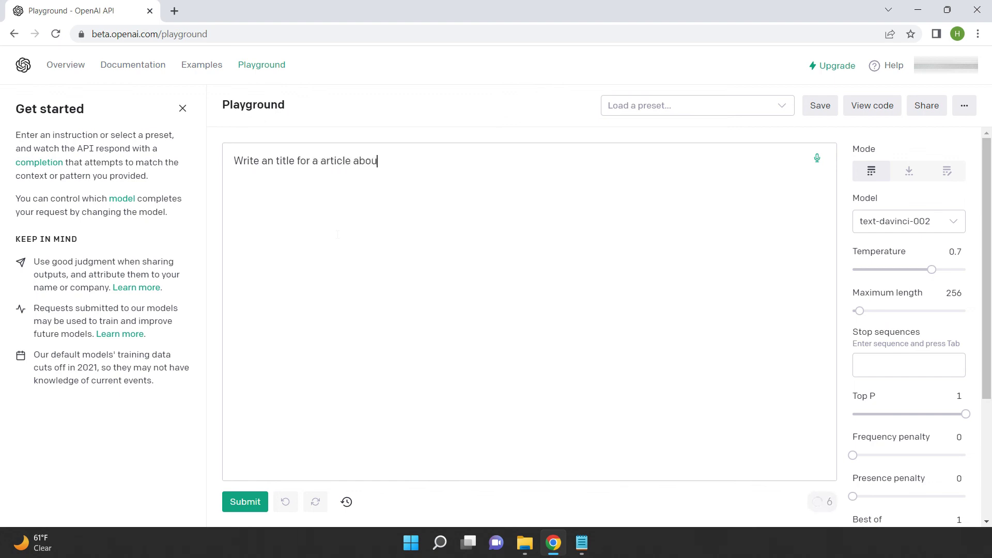
pyautogui.write('iolin')
pyautogui.click(252, 504)
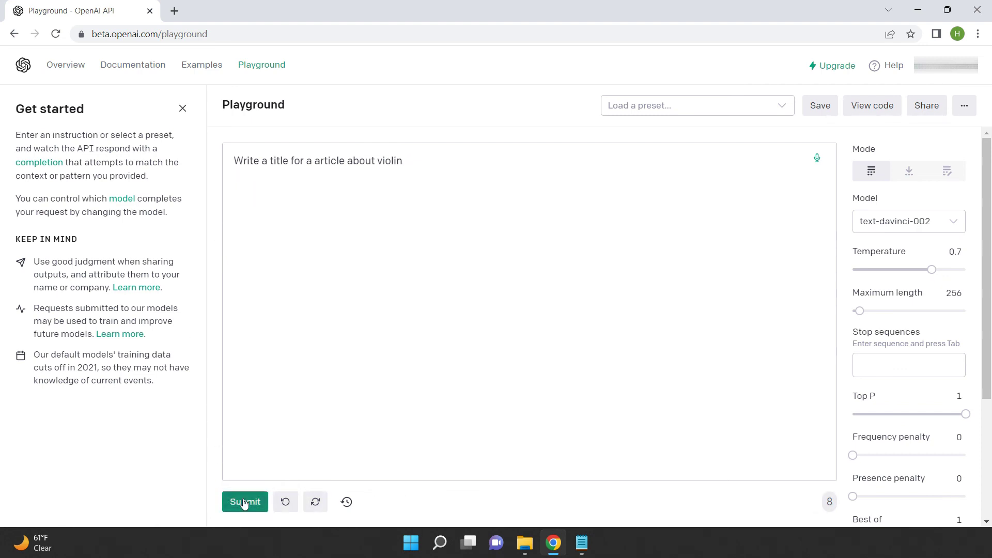
# Regenerate the title twice, delete the completion, and generate a fresh title suggestion
pyautogui.click(244, 506)
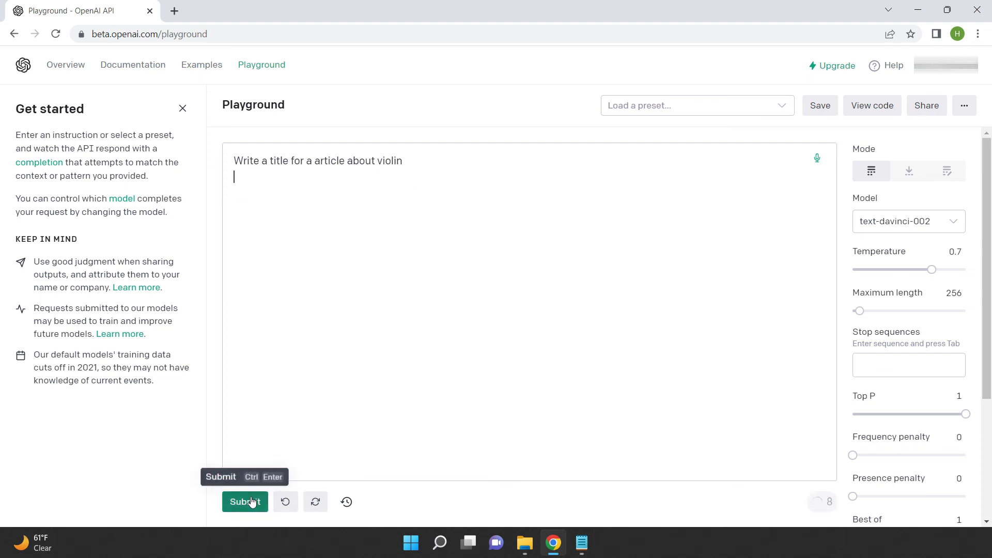
pyautogui.click(252, 502)
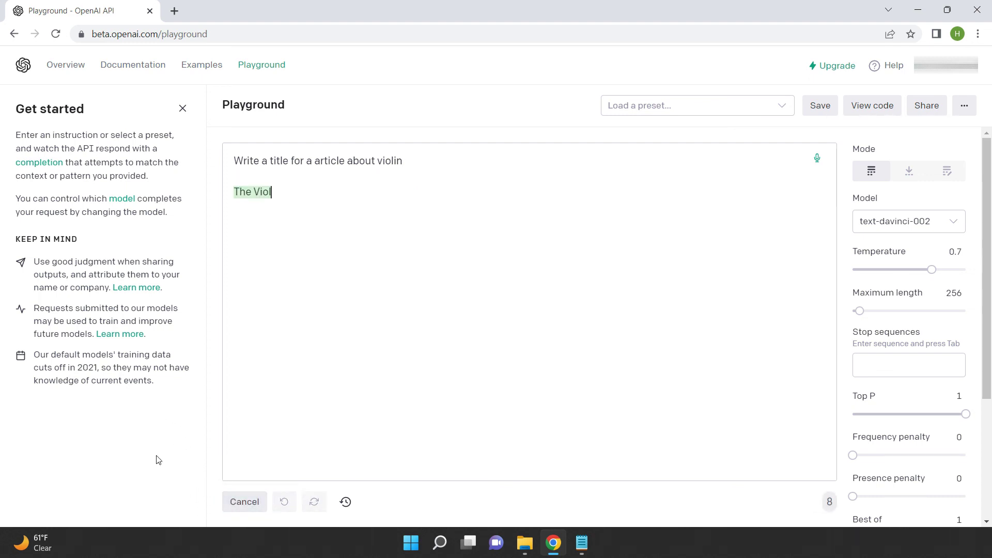
pyautogui.moveTo(396, 191); pyautogui.dragTo(180, 175)
pyautogui.press('BackSpace')
pyautogui.click(245, 502)
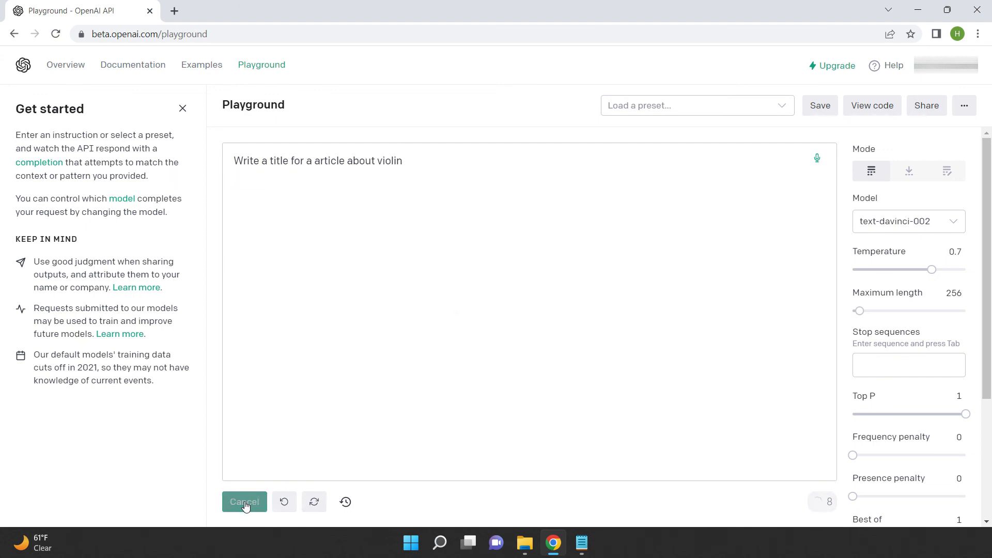